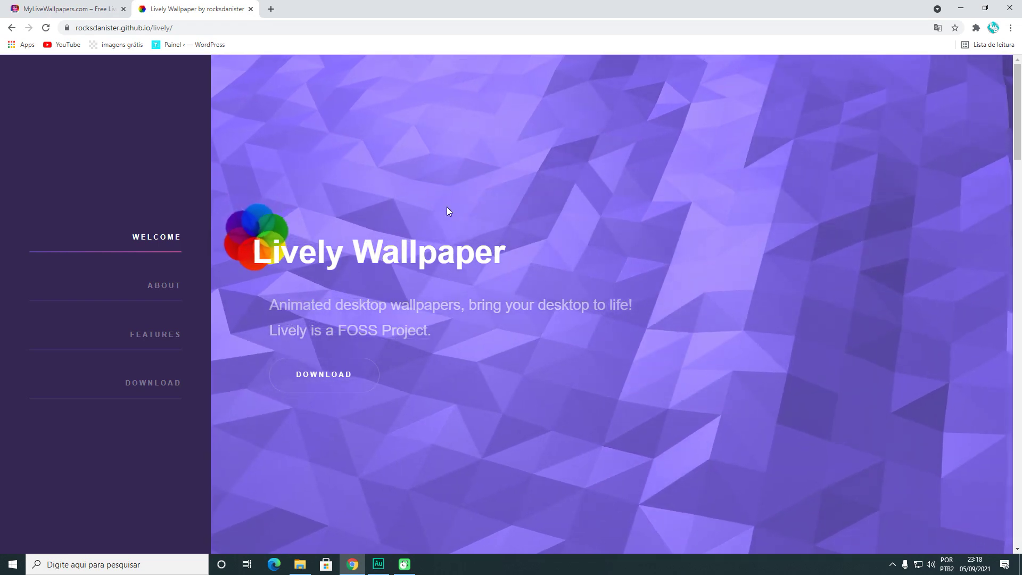
Download the Lively Wallpaper v1.7.0.4 installer from its website, run the downloaded file, and minimize the browser
{"action": "left_click", "coordinate": [336, 390]}
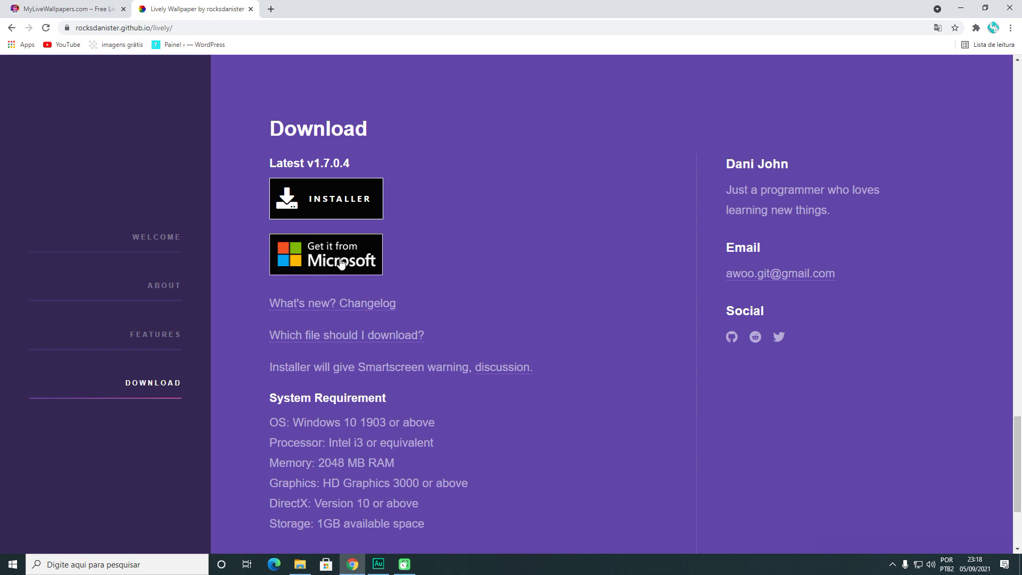
{"action": "left_click", "coordinate": [322, 200]}
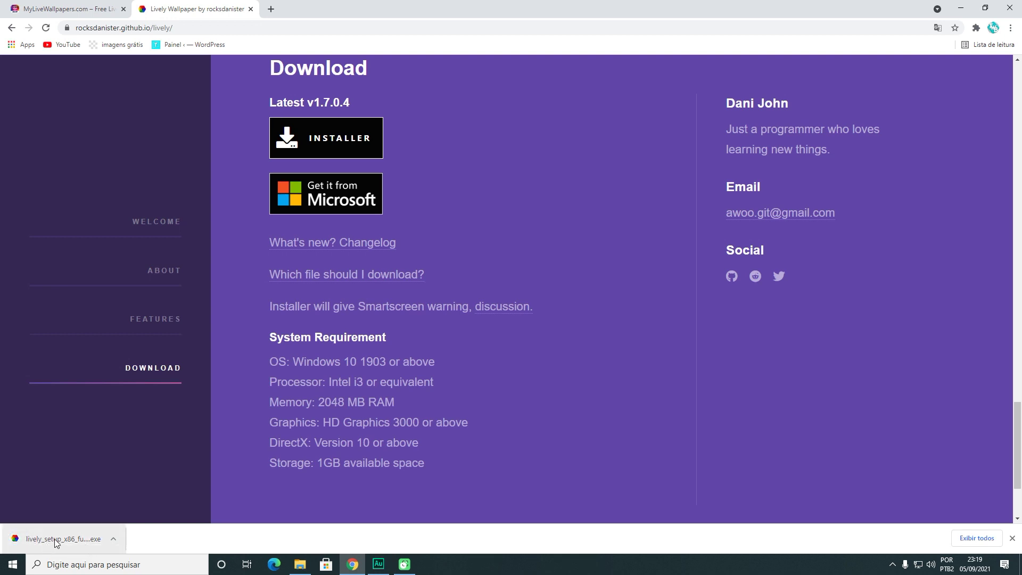
{"action": "left_click", "coordinate": [104, 540]}
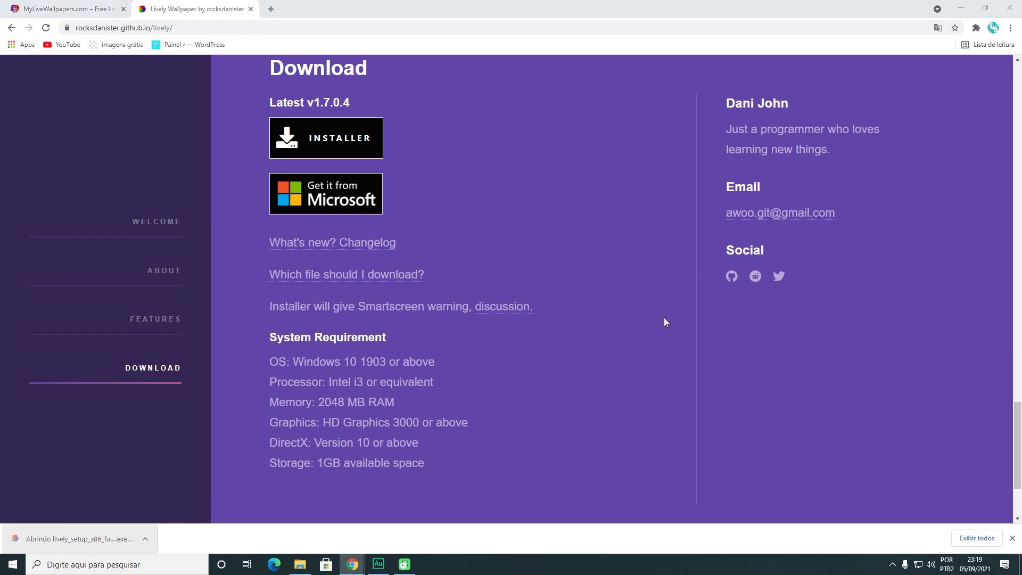
{"action": "left_click", "coordinate": [961, 8]}
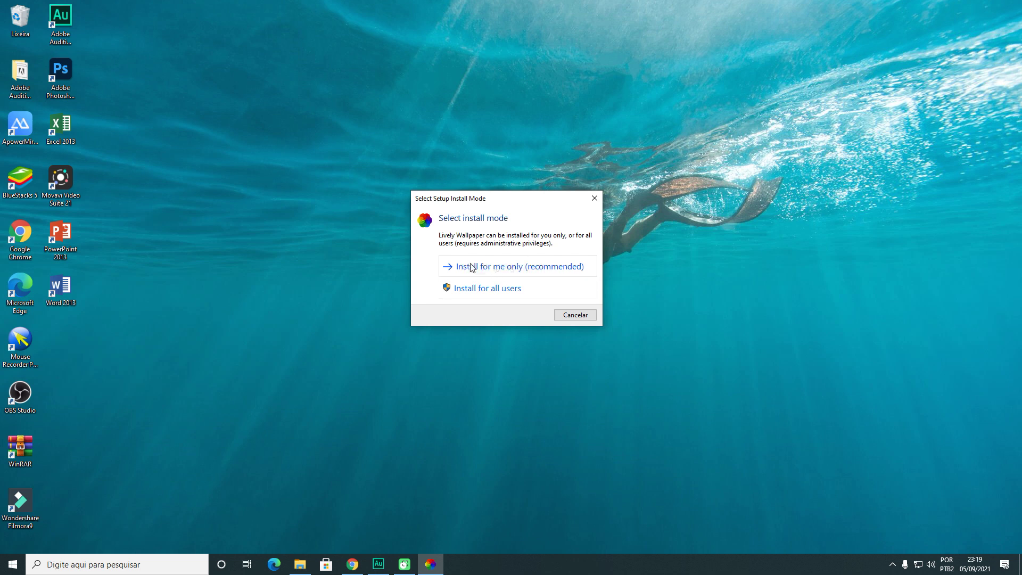
Choose to install Lively Wallpaper for the current user only and set the setup language to Español
{"action": "left_click", "coordinate": [501, 267]}
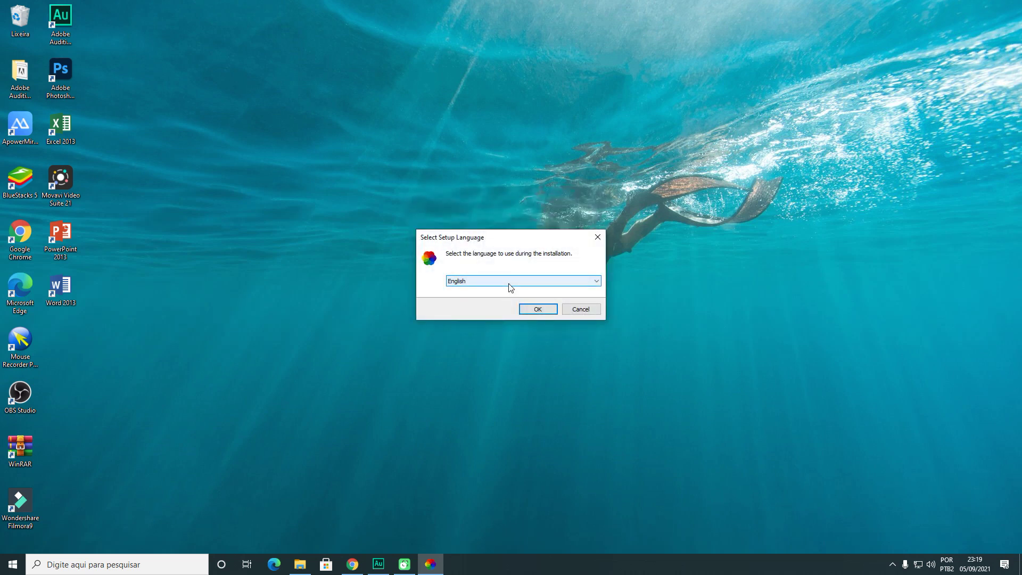
{"action": "left_click", "coordinate": [489, 280]}
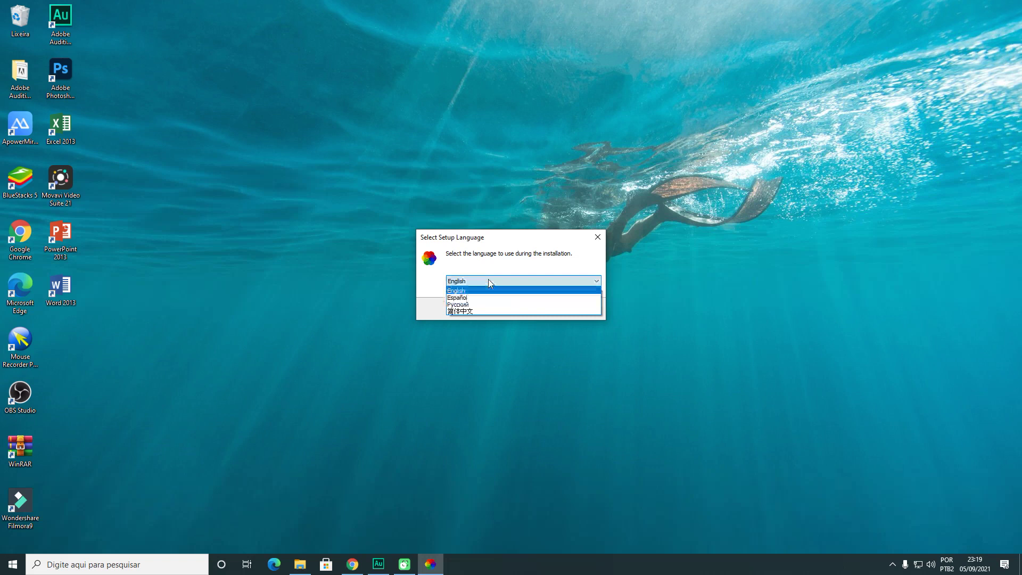
{"action": "left_click", "coordinate": [462, 298]}
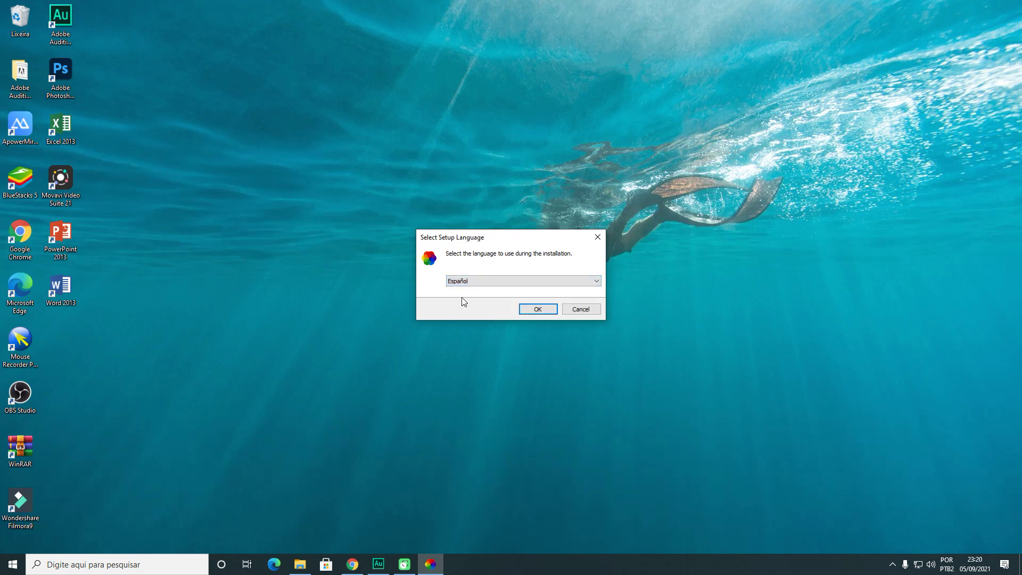
{"action": "left_click", "coordinate": [536, 310]}
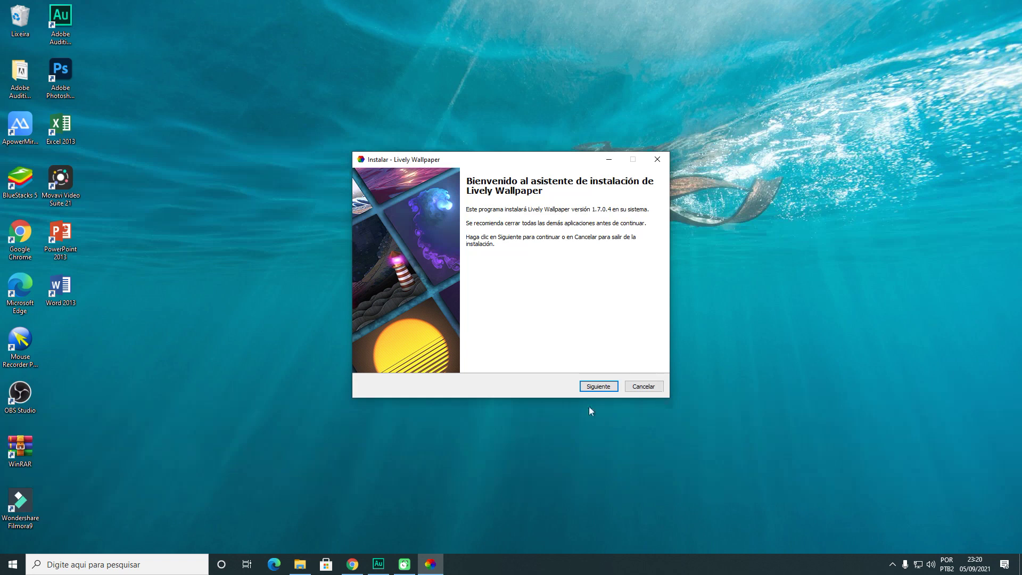
Install Lively Wallpaper in the default folder with a desktop shortcut but without starting with Windows, and finish by launching it
{"action": "left_click", "coordinate": [592, 387]}
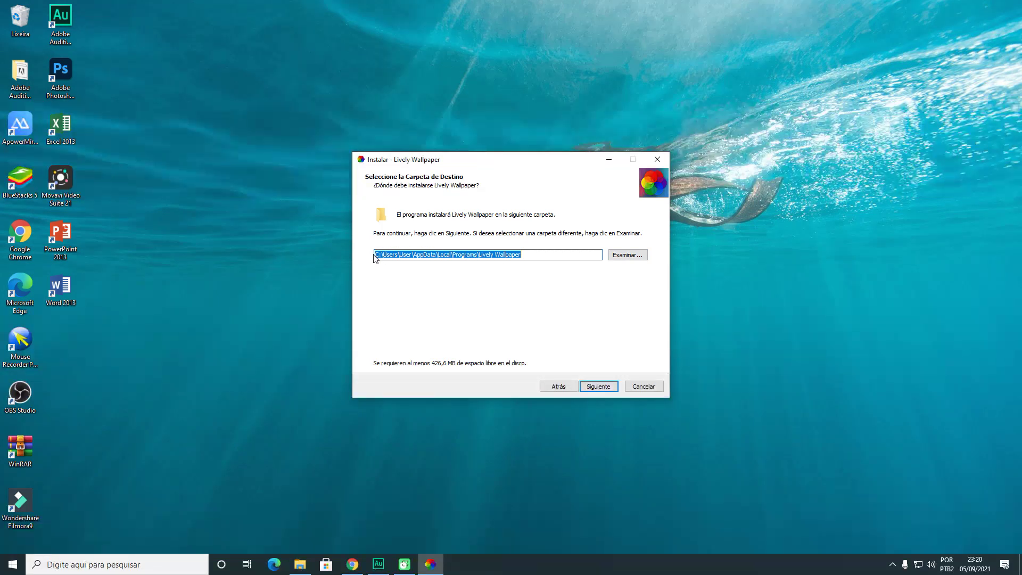
{"action": "left_click", "coordinate": [597, 386]}
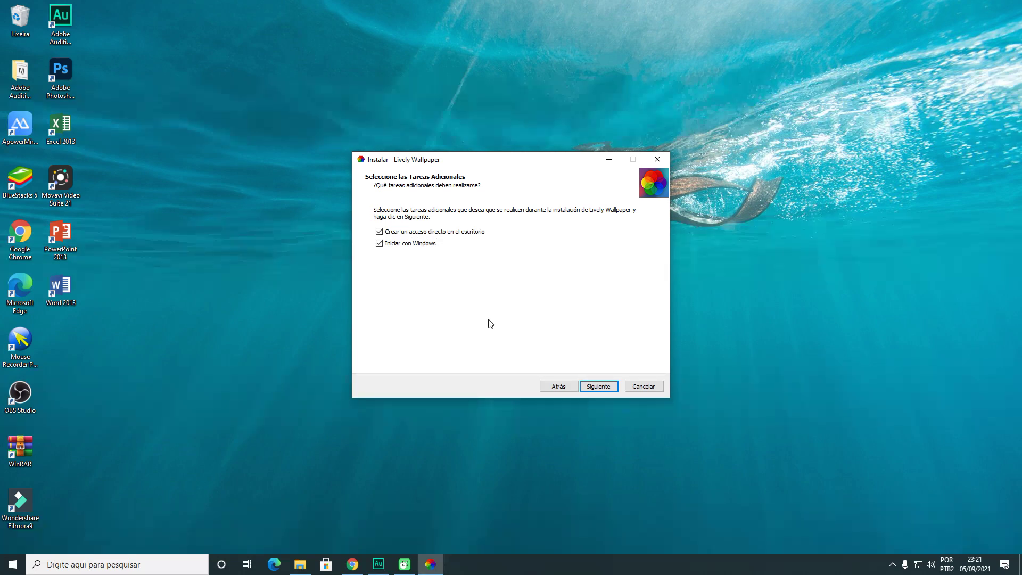
{"action": "left_click", "coordinate": [379, 243]}
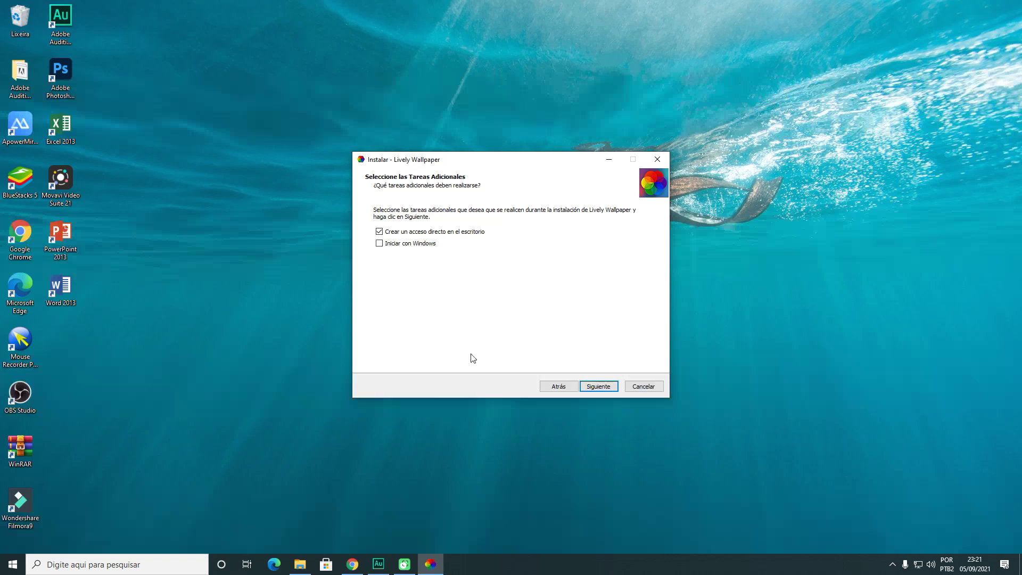
{"action": "left_click", "coordinate": [605, 389]}
{"action": "left_click", "coordinate": [607, 387]}
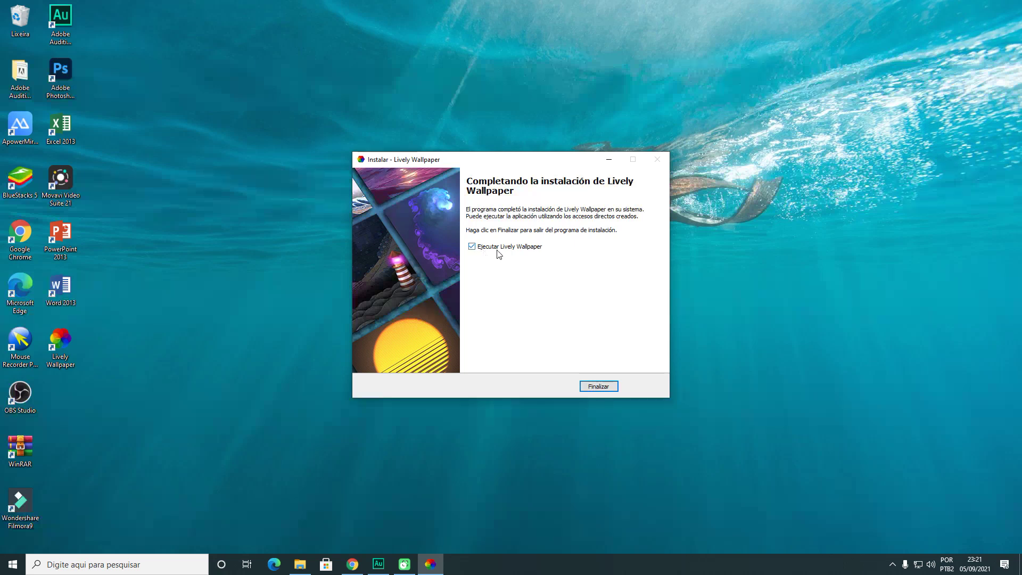
{"action": "left_click", "coordinate": [607, 388]}
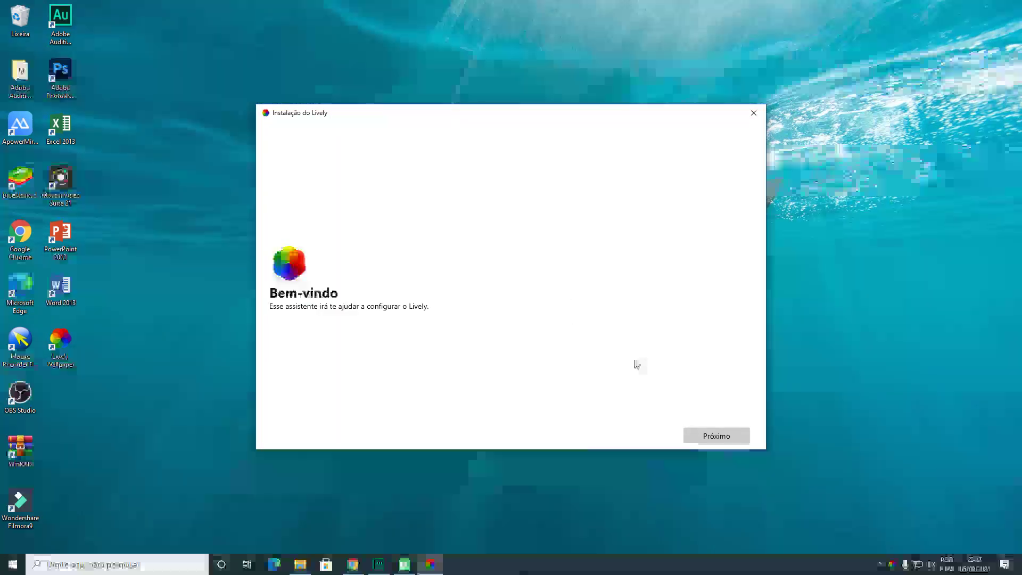
Go through Lively's welcome setup, keeping start with Windows disabled and the taskbar theme OFF
{"action": "left_click", "coordinate": [712, 438]}
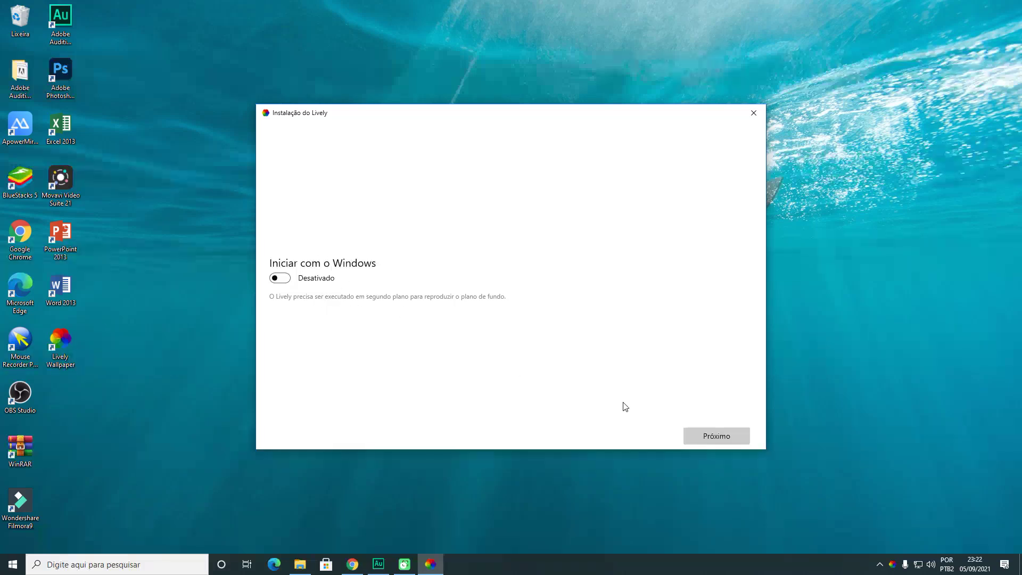
{"action": "left_click", "coordinate": [712, 435]}
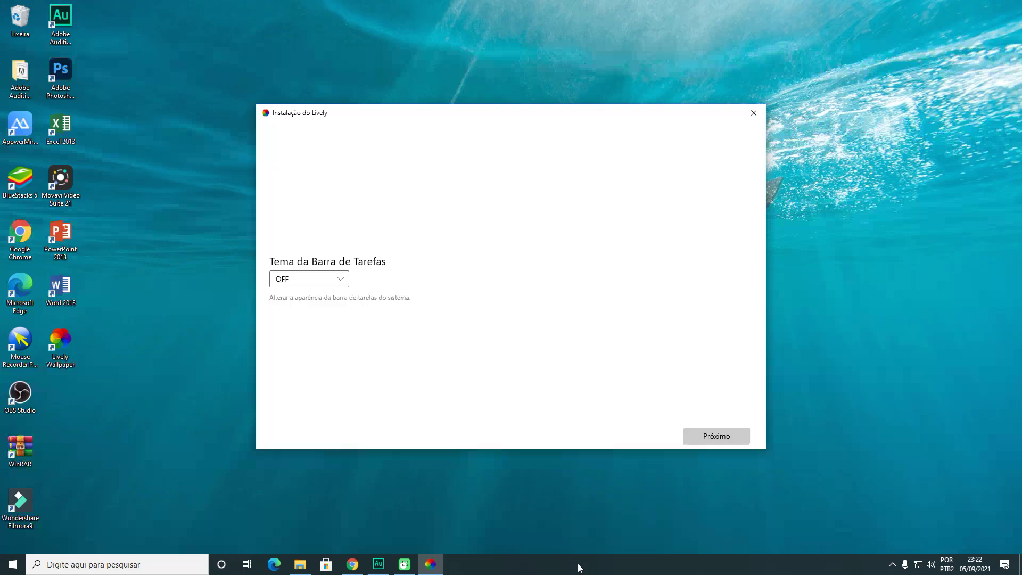
{"action": "left_click", "coordinate": [286, 282]}
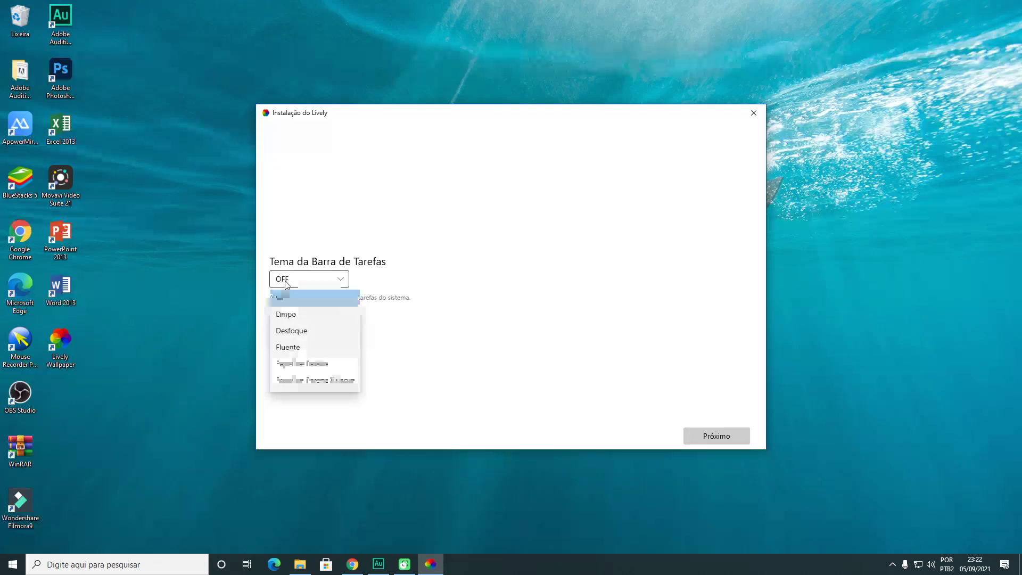
{"action": "left_click", "coordinate": [290, 284]}
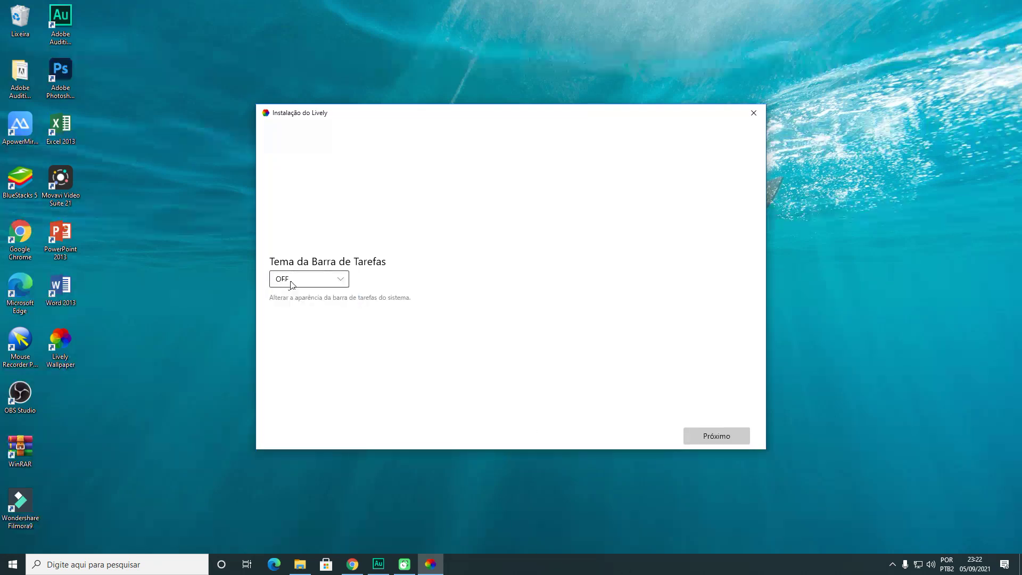
{"action": "left_click", "coordinate": [716, 436]}
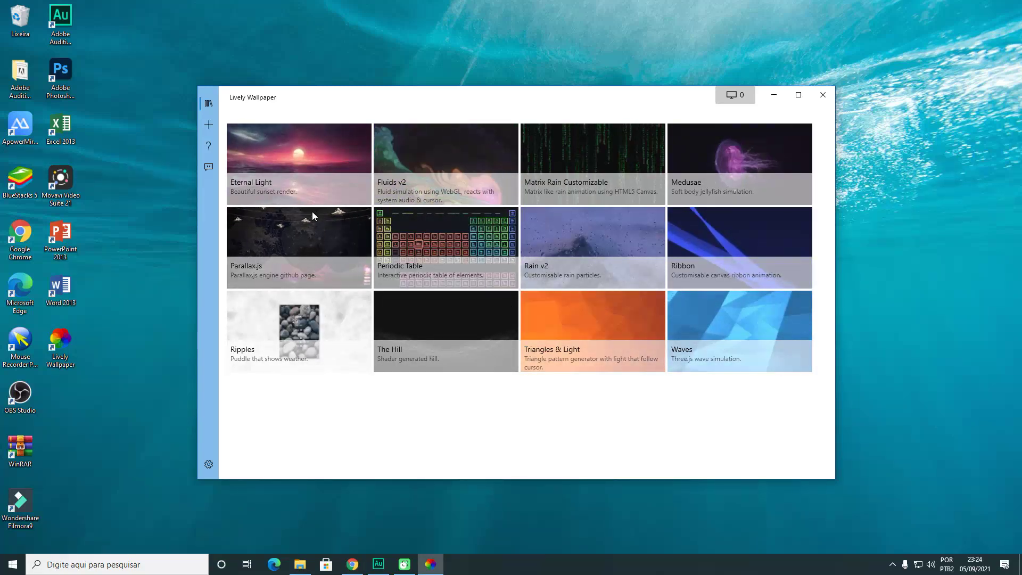
Apply the Fluids v2 wallpaper from the library and minimize Lively to view it on the desktop
{"action": "left_click", "coordinate": [428, 161]}
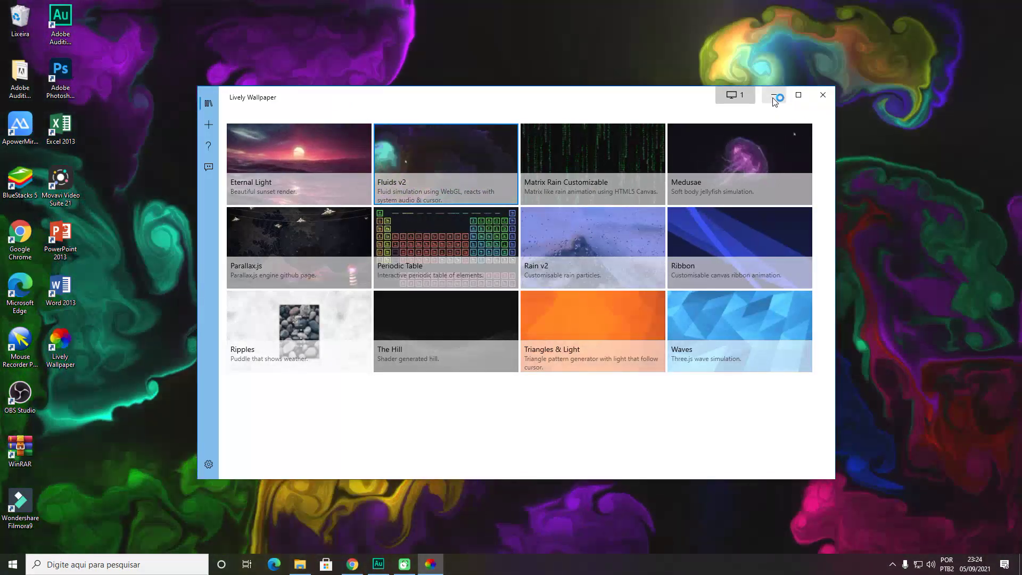
{"action": "left_click", "coordinate": [774, 95]}
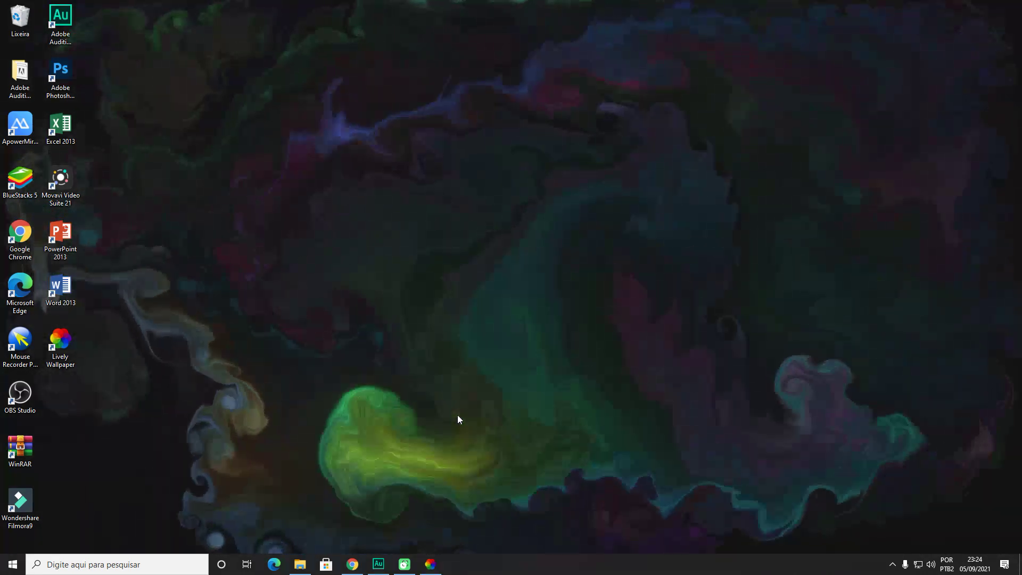
{"action": "left_click", "coordinate": [429, 571]}
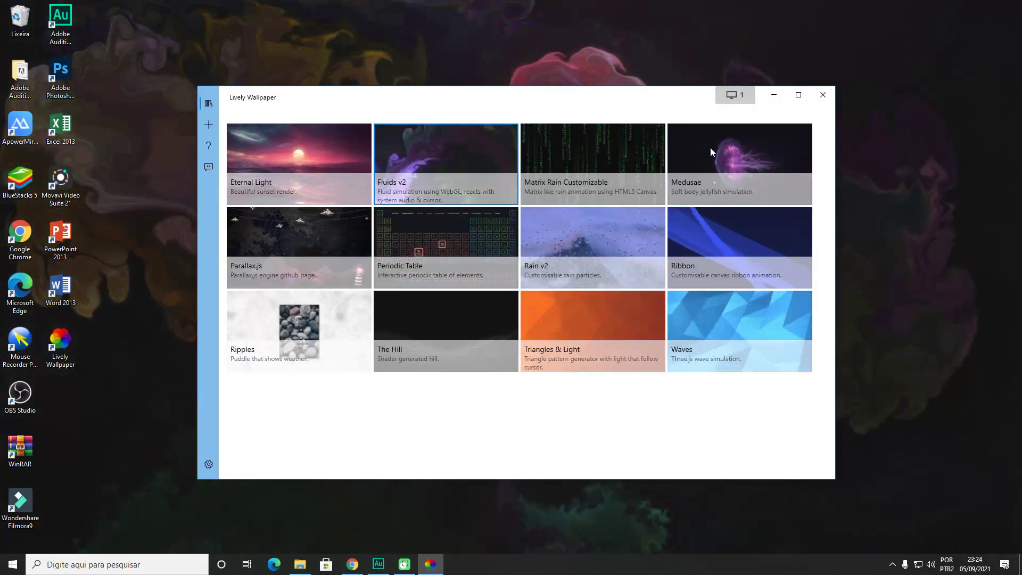
{"action": "left_click", "coordinate": [773, 95]}
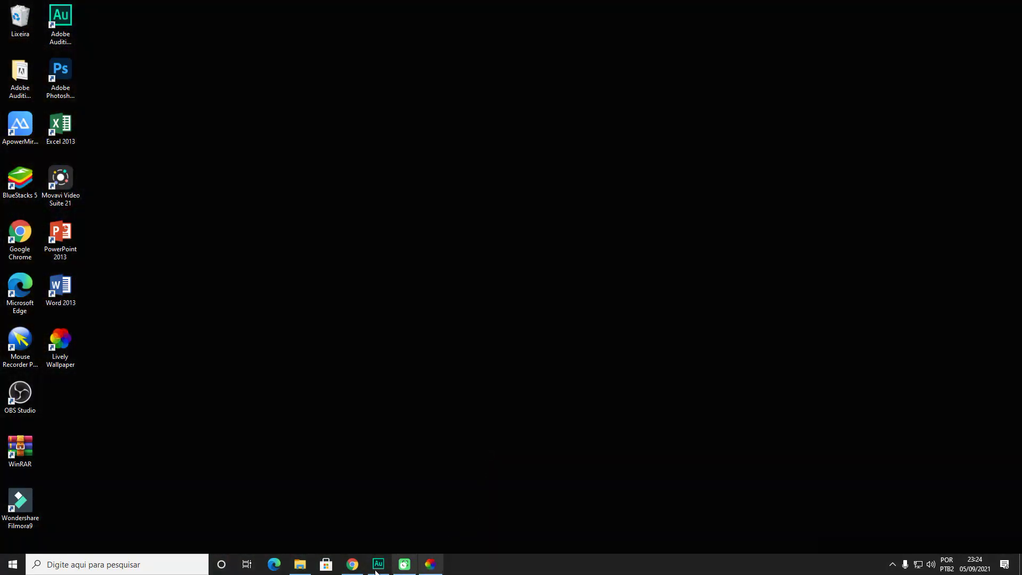
Switch to Chrome and browse the wallpapers on MyLiveWallpapers.com, continuing to page 2 of the site
{"action": "left_click", "coordinate": [357, 569]}
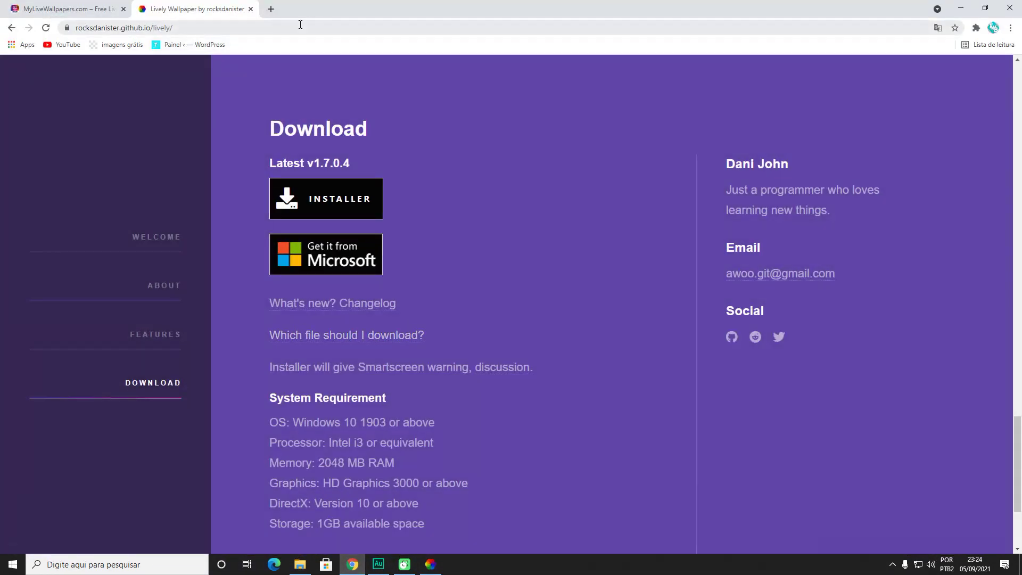
{"action": "left_click", "coordinate": [77, 8]}
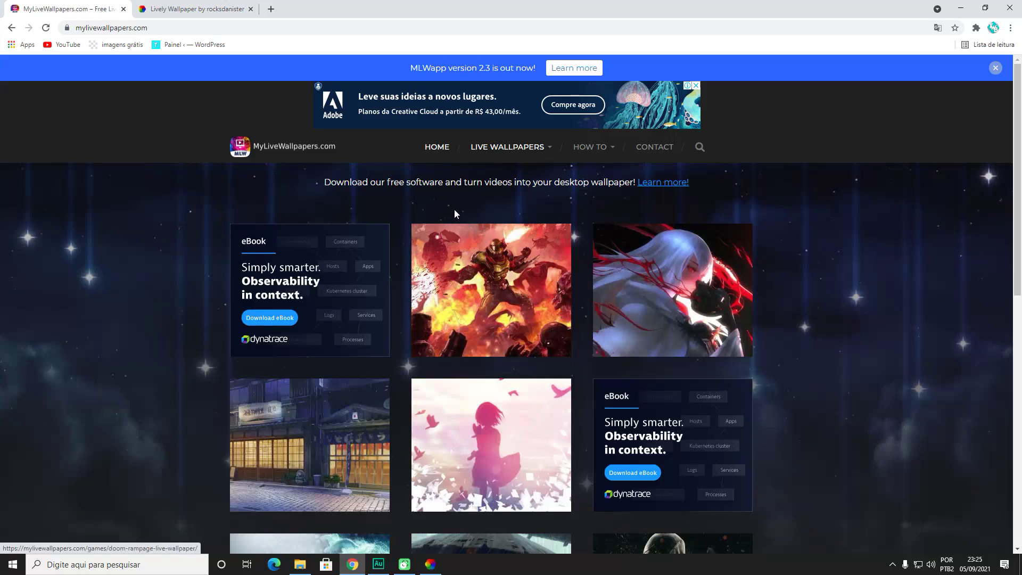
{"action": "scroll", "coordinate": [454, 212], "scroll_direction": "down", "scroll_amount": 10}
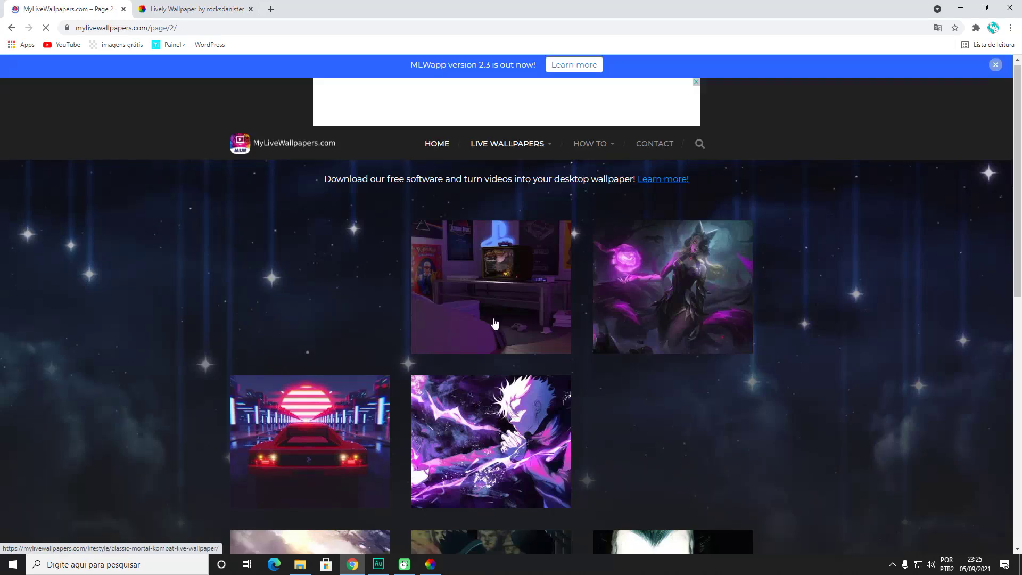
{"action": "scroll", "coordinate": [441, 362], "scroll_direction": "down", "scroll_amount": 2}
{"action": "scroll", "coordinate": [441, 361], "scroll_direction": "down", "scroll_amount": 3}
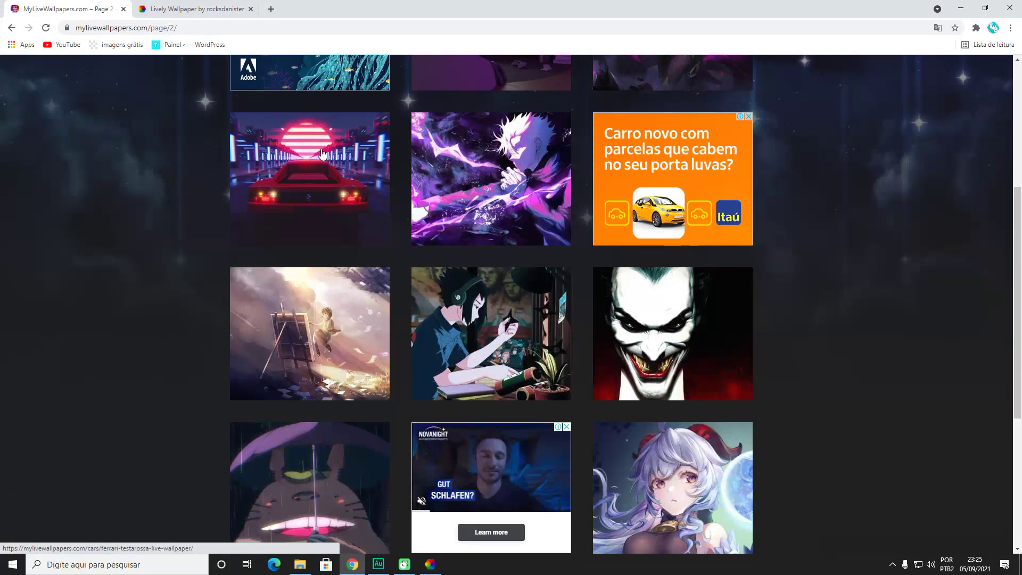
{"action": "scroll", "coordinate": [465, 254], "scroll_direction": "up", "scroll_amount": 5}
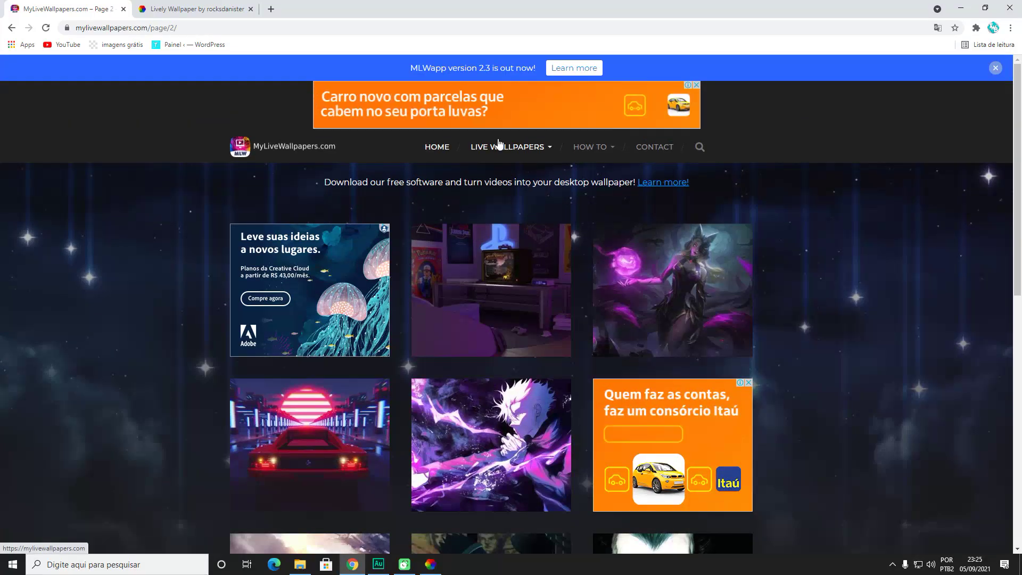
Open the Anime category of live wallpapers and go to the Hatake Kakashi Lightning Blade wallpaper page
{"action": "mouse_move", "coordinate": [499, 149]}
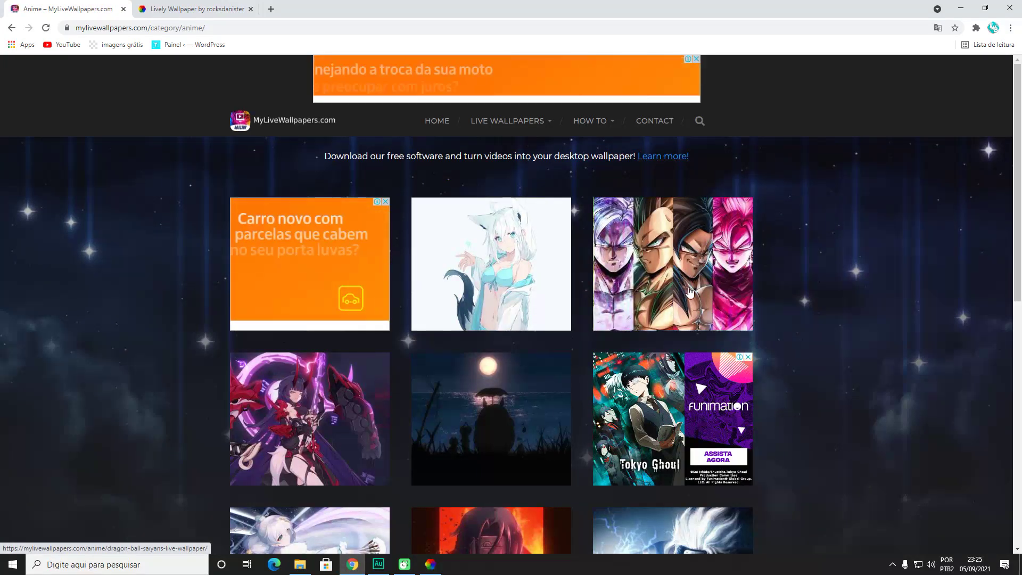
{"action": "scroll", "coordinate": [673, 390], "scroll_direction": "down", "scroll_amount": 2}
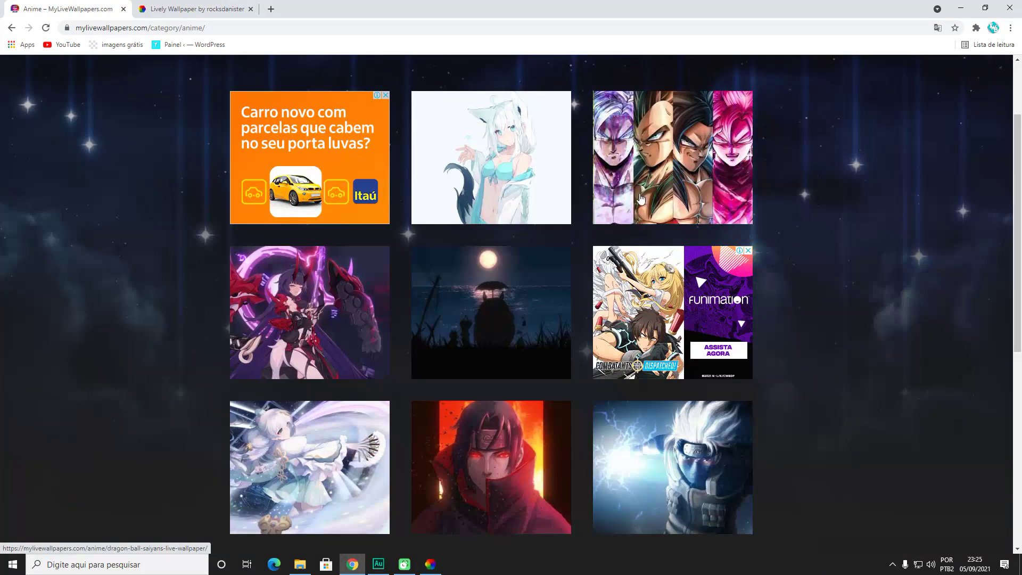
{"action": "scroll", "coordinate": [441, 349], "scroll_direction": "down", "scroll_amount": 3}
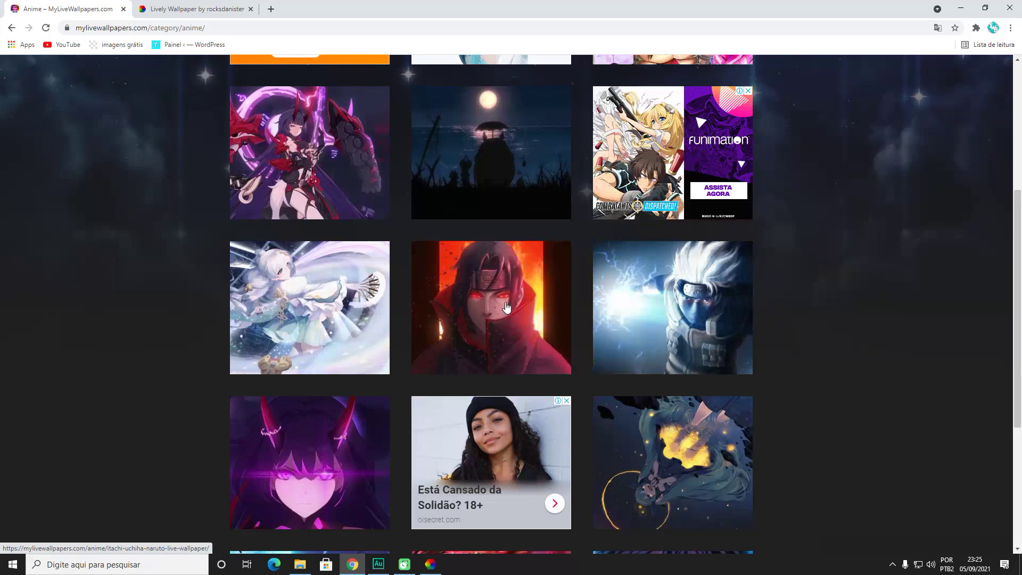
{"action": "left_click", "coordinate": [689, 330]}
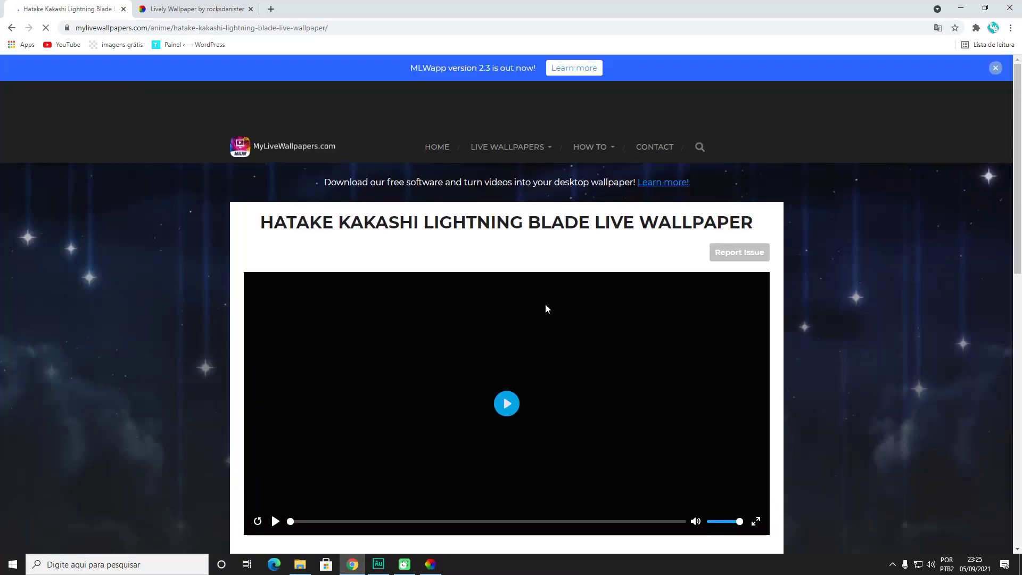
Play the preview of the Hatake Kakashi wallpaper and examine the desktop and mobile download options beneath it
{"action": "left_click", "coordinate": [506, 429]}
{"action": "scroll", "coordinate": [611, 401], "scroll_direction": "down", "scroll_amount": 2}
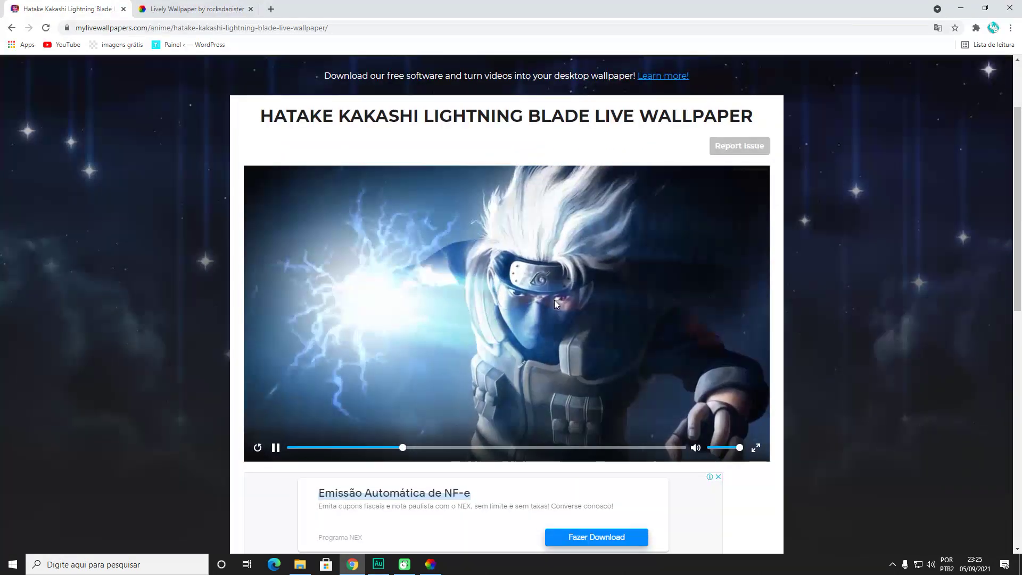
{"action": "scroll", "coordinate": [641, 229], "scroll_direction": "down", "scroll_amount": 2}
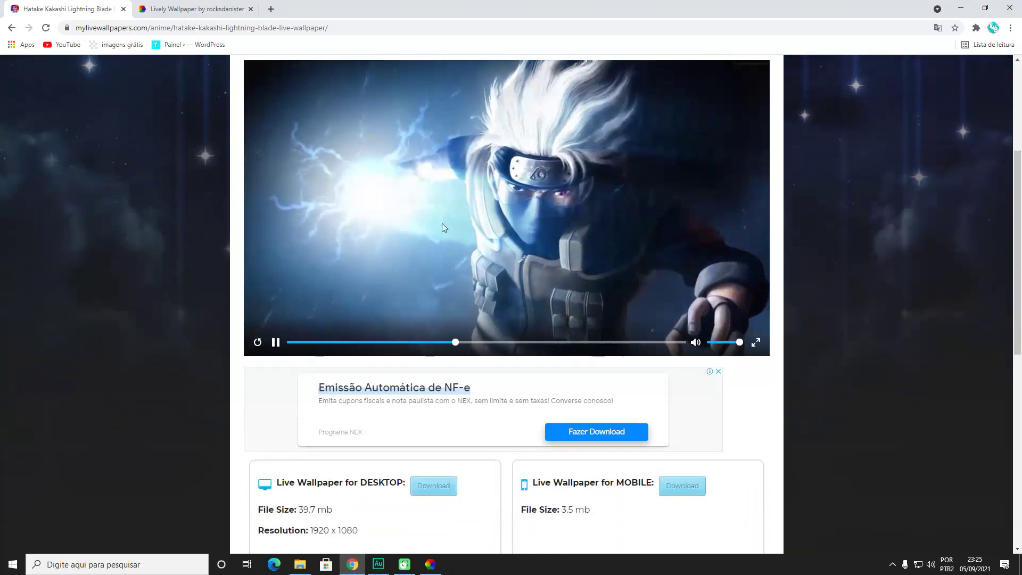
{"action": "scroll", "coordinate": [573, 296], "scroll_direction": "down", "scroll_amount": 2}
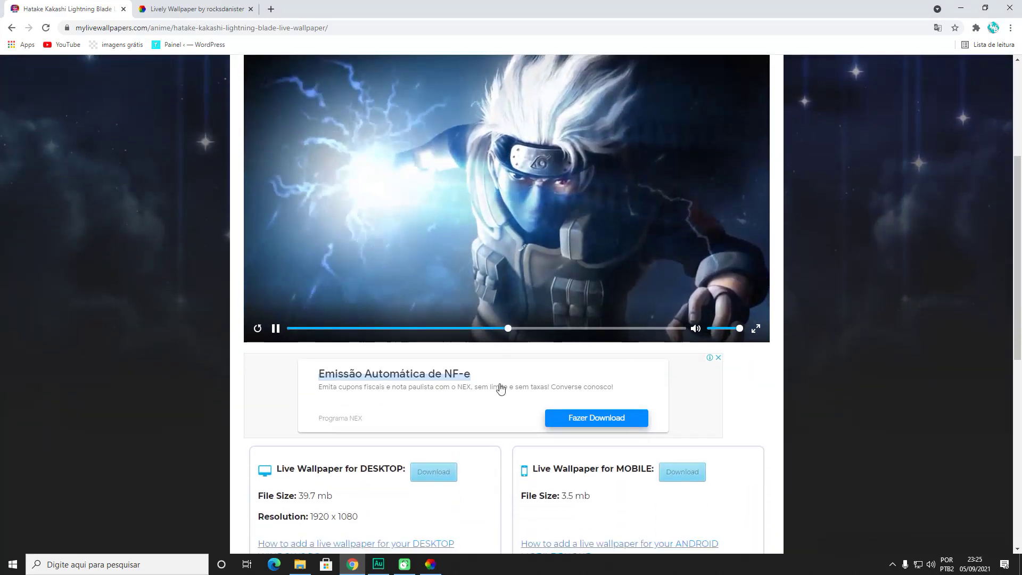
{"action": "scroll", "coordinate": [415, 229], "scroll_direction": "up", "scroll_amount": 2}
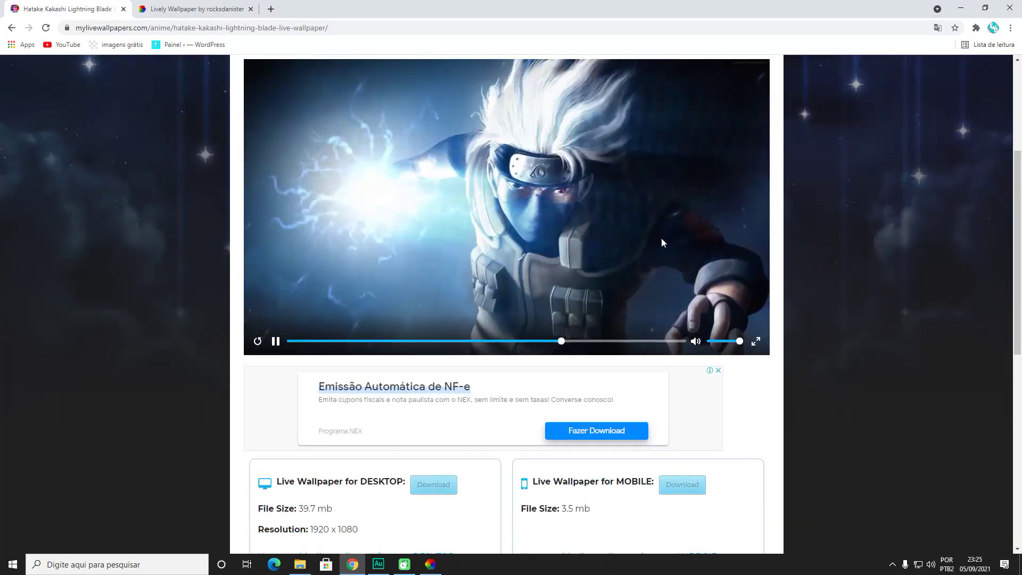
Download the desktop version of the Hatake Kakashi Lightning Blade wallpaper and switch to Lively Wallpaper
{"action": "scroll", "coordinate": [661, 237], "scroll_direction": "down", "scroll_amount": 3}
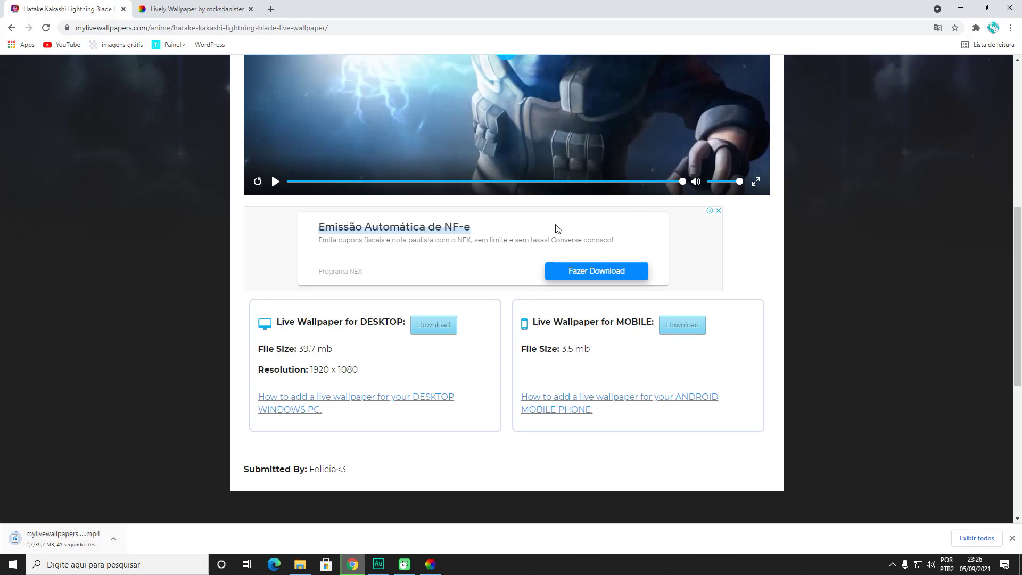
{"action": "left_click", "coordinate": [961, 8]}
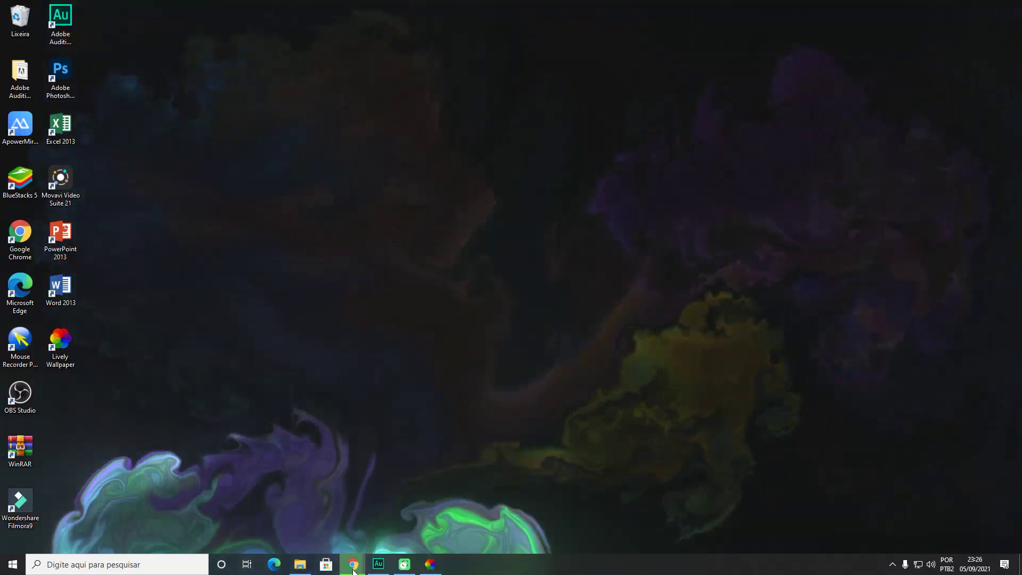
{"action": "mouse_move", "coordinate": [346, 570]}
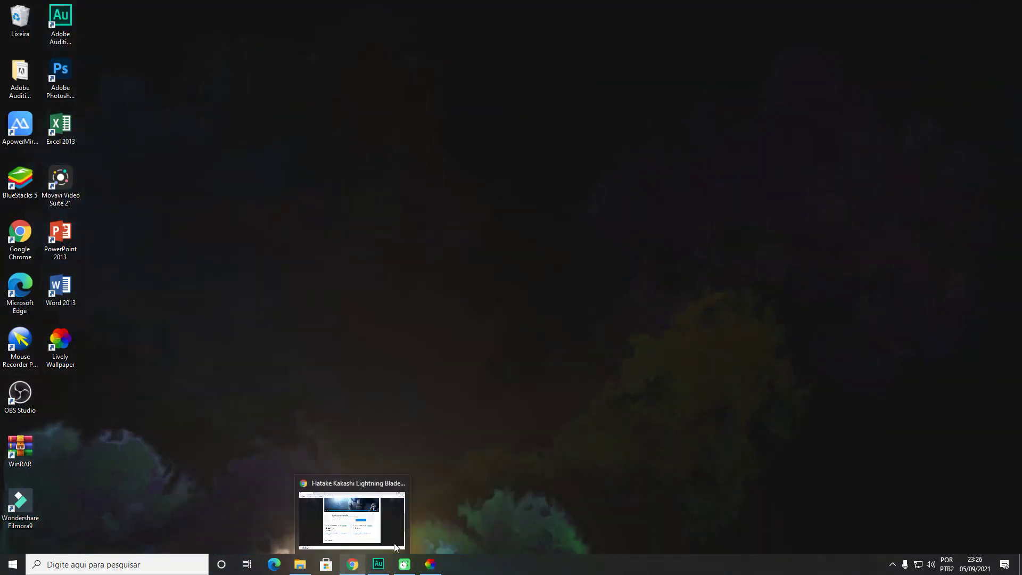
{"action": "left_click", "coordinate": [435, 563]}
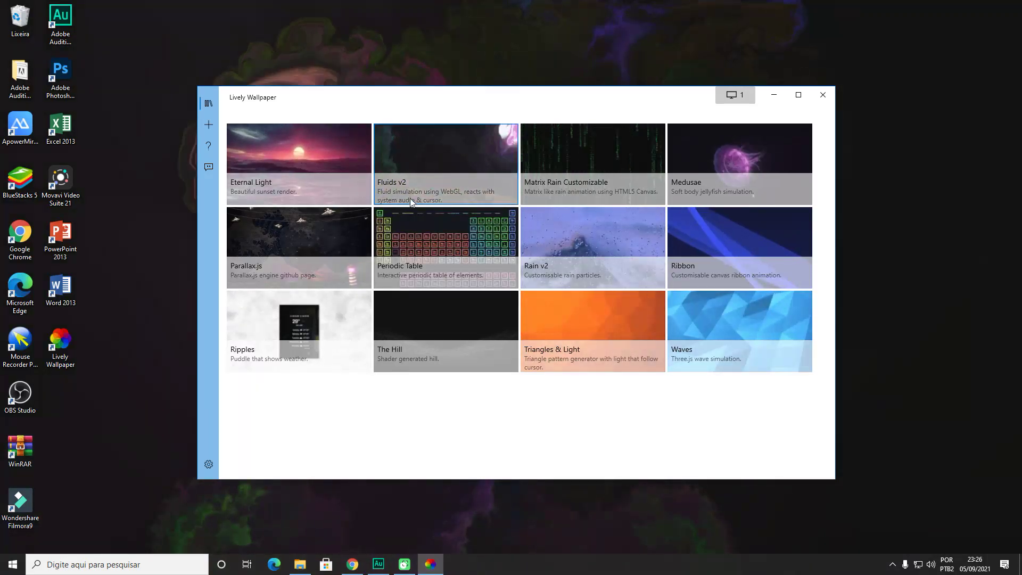
Add the video mylivewallpapers.com-Hatake-Kakashi-Lightning-Blade from the Downloads folder as a new wallpaper
{"action": "left_click", "coordinate": [210, 126]}
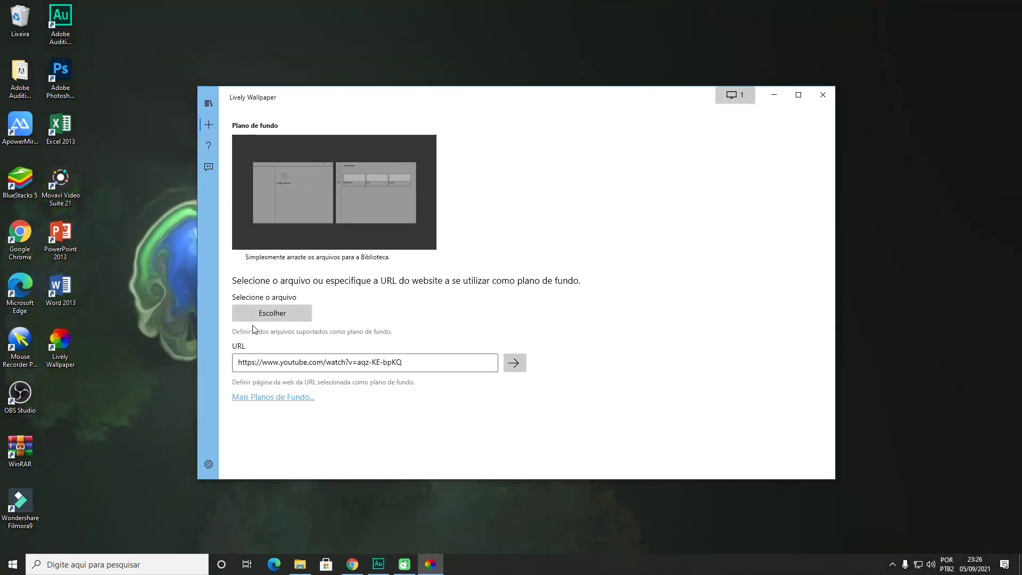
{"action": "left_click", "coordinate": [284, 315]}
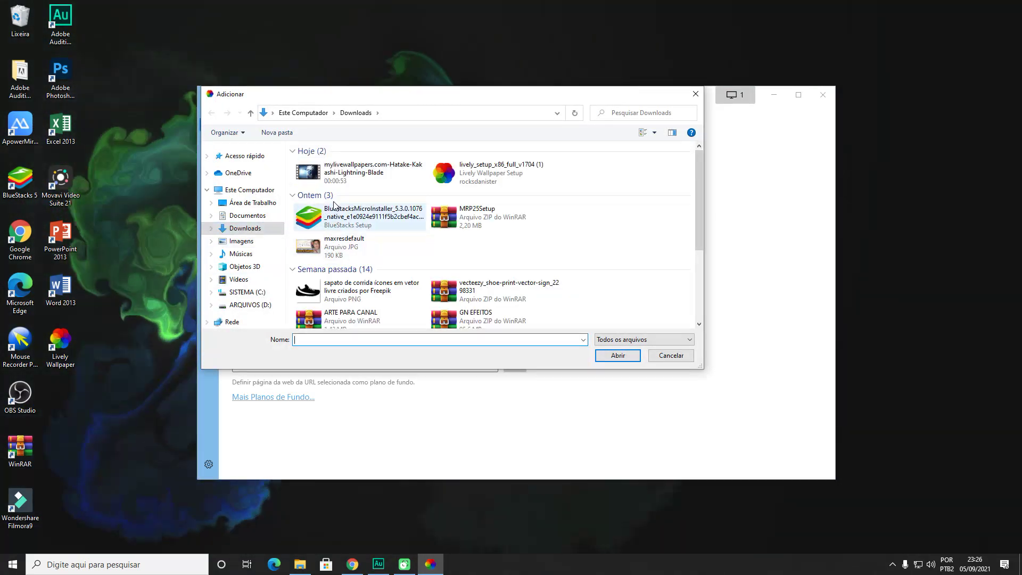
{"action": "left_click", "coordinate": [349, 173]}
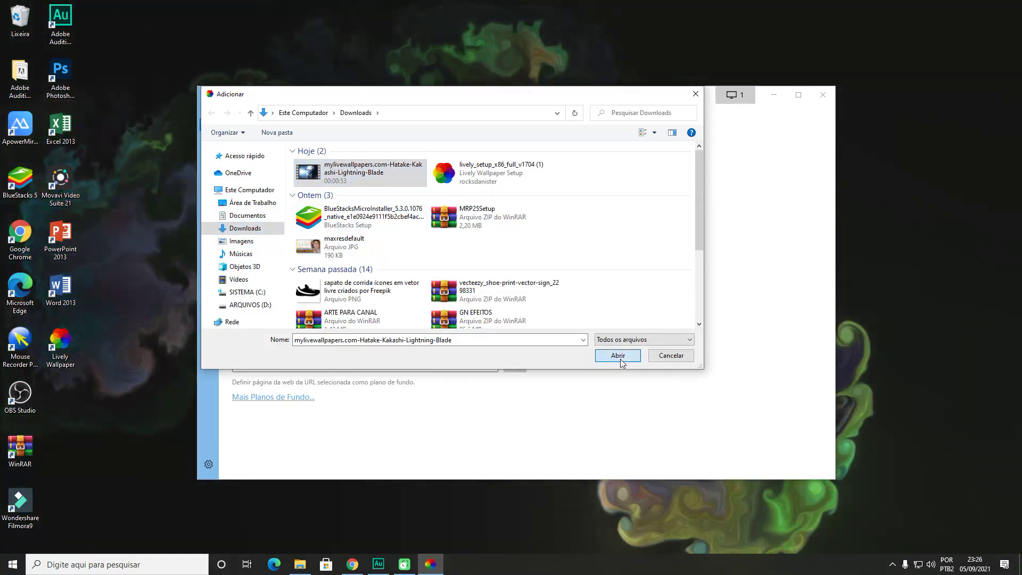
{"action": "left_click", "coordinate": [618, 355]}
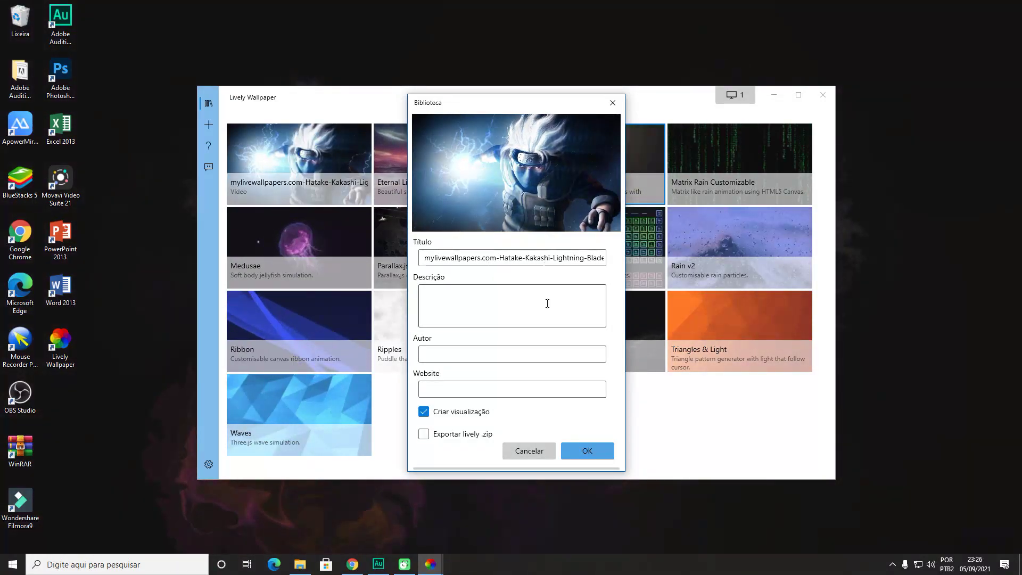
Save the new wallpaper with mylivewallpapers.com as author and website, and minimize Lively to view it on the desktop
{"action": "left_click", "coordinate": [426, 258]}
{"action": "left_click_drag", "start_coordinate": [426, 259], "coordinate": [484, 252]}
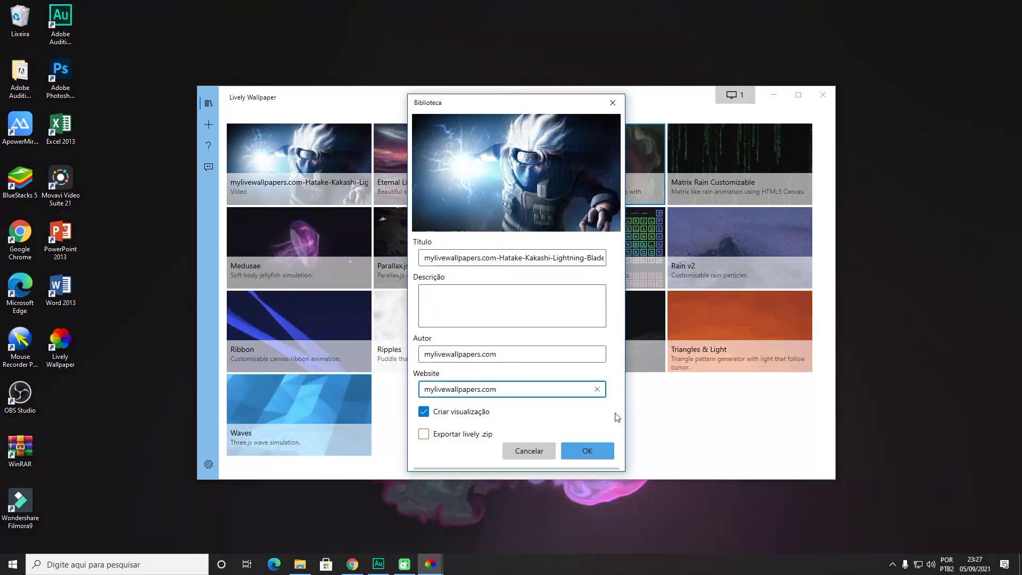
{"action": "left_click", "coordinate": [580, 453]}
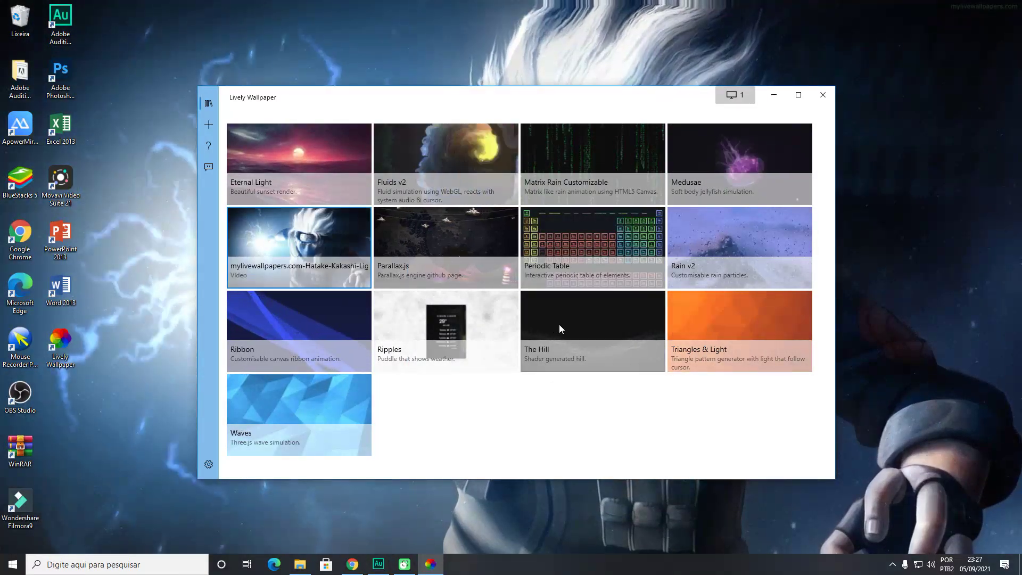
{"action": "left_click", "coordinate": [773, 95]}
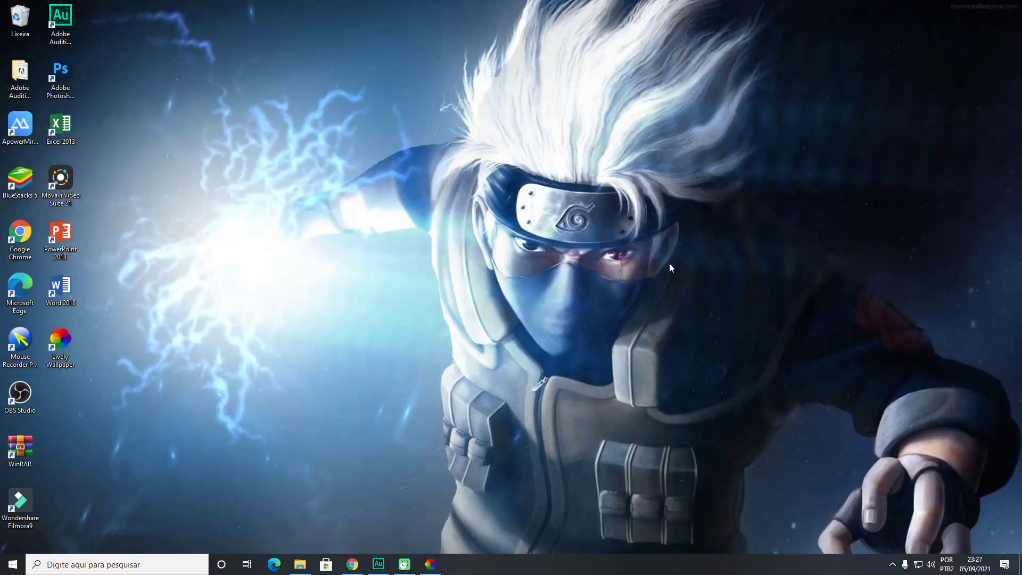